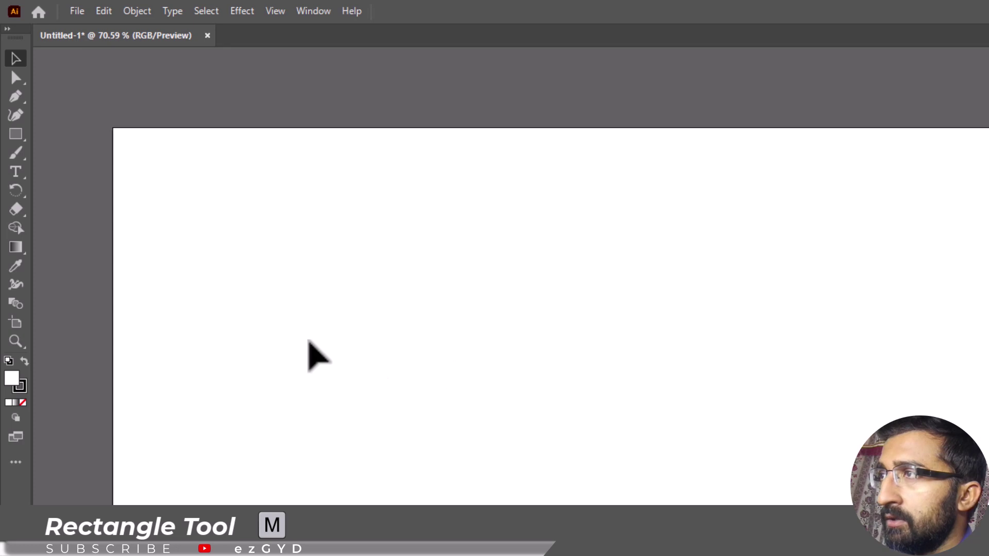
- Draw a wide rectangle, about 547 × 281 px, near the middle of the artboard
{"action": "left_click", "coordinate": [17, 135]}
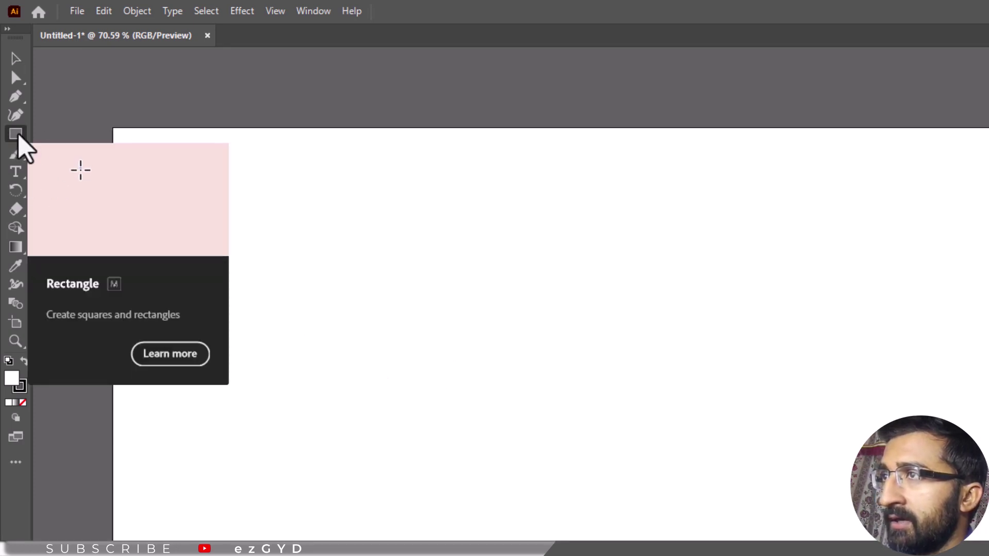
{"action": "left_click_drag", "start_coordinate": [311, 253], "coordinate": [741, 473]}
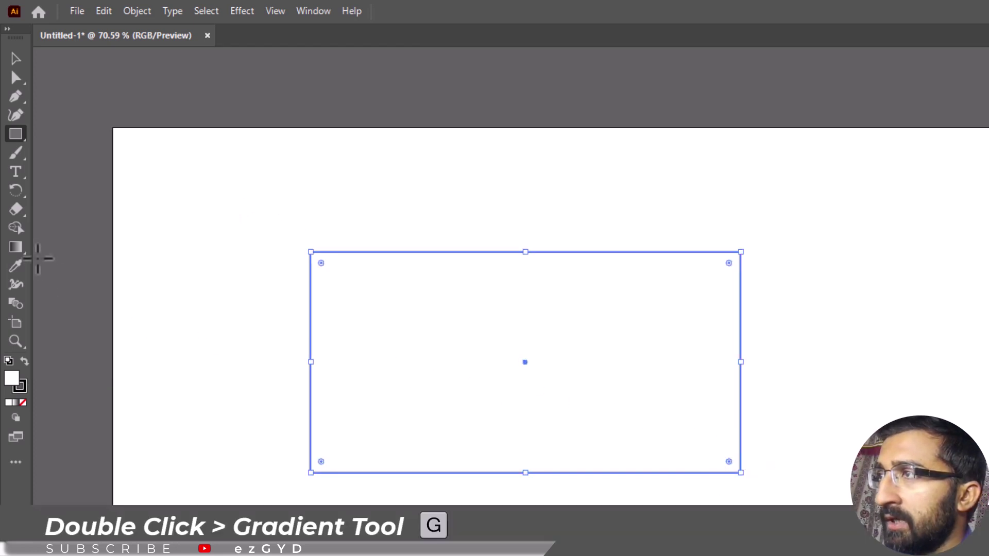
- Open the Gradient panel from the Window menu, showing the default white-to-black gradient
{"action": "double_click", "coordinate": [15, 249]}
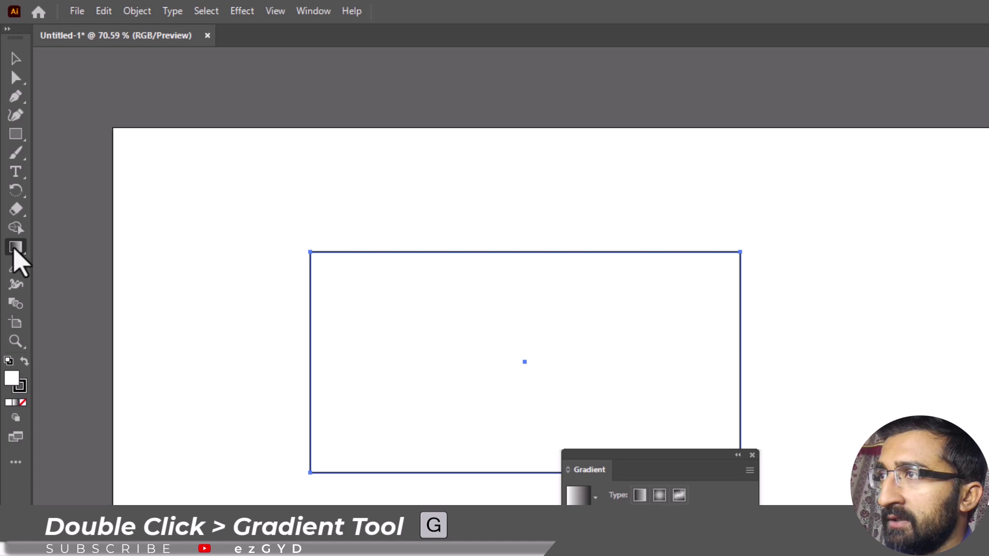
{"action": "left_click", "coordinate": [753, 455]}
{"action": "left_click", "coordinate": [310, 11]}
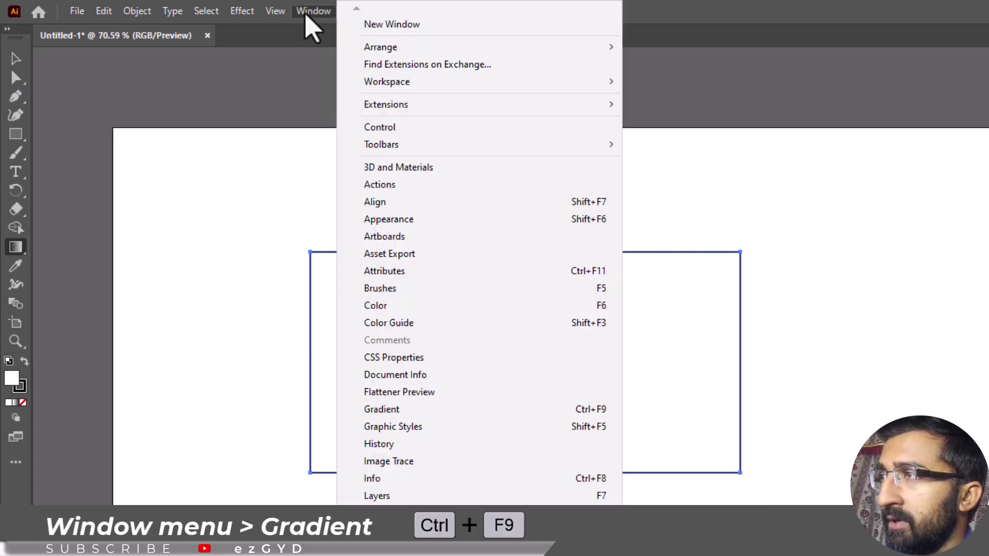
{"action": "left_click", "coordinate": [588, 411]}
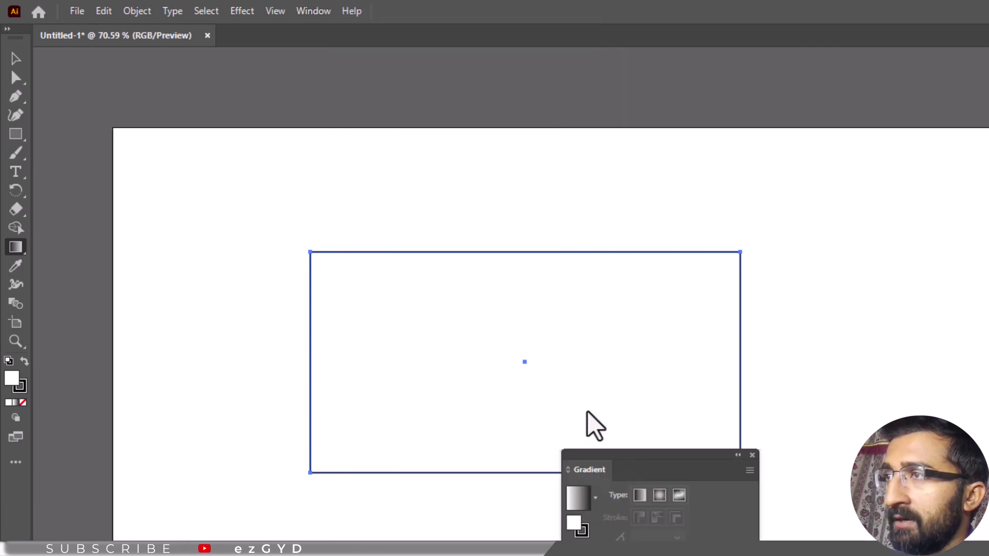
- Move the Gradient panel beside the rectangle and apply the default white-to-black gradient at 0°
{"action": "left_click_drag", "start_coordinate": [631, 466], "coordinate": [836, 264]}
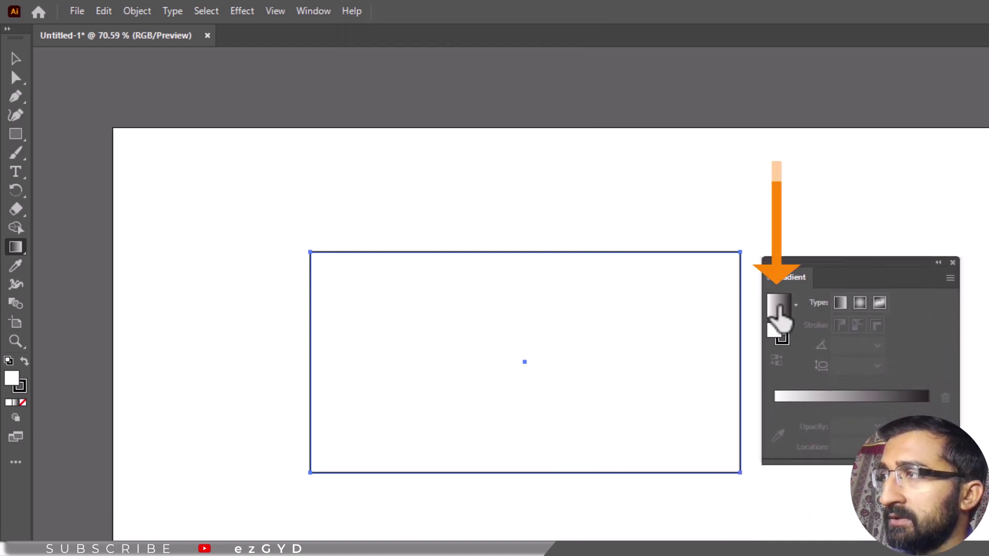
{"action": "left_click", "coordinate": [777, 308]}
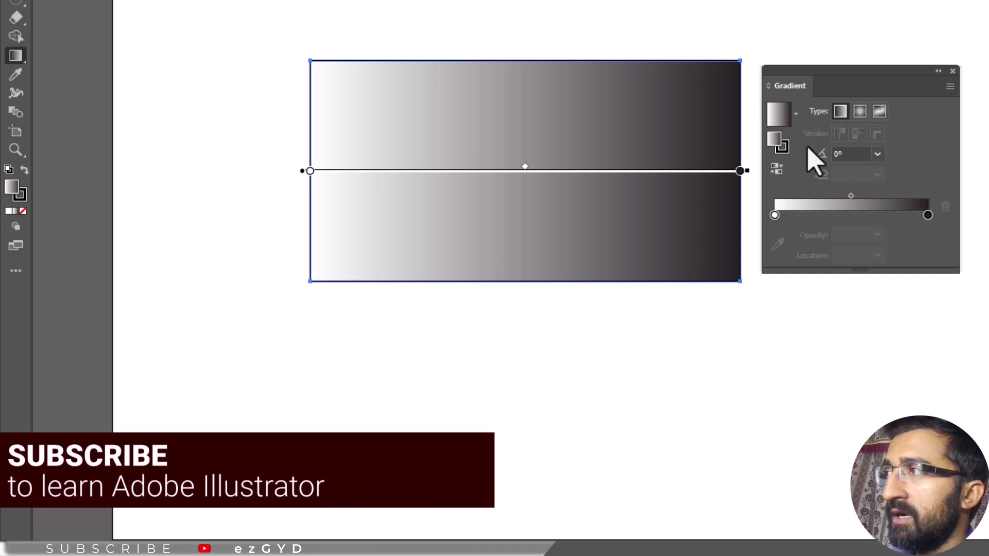
- Try the Orchid preset, then settle on the four-stop blue Sky preset gradient
{"action": "left_click", "coordinate": [796, 115]}
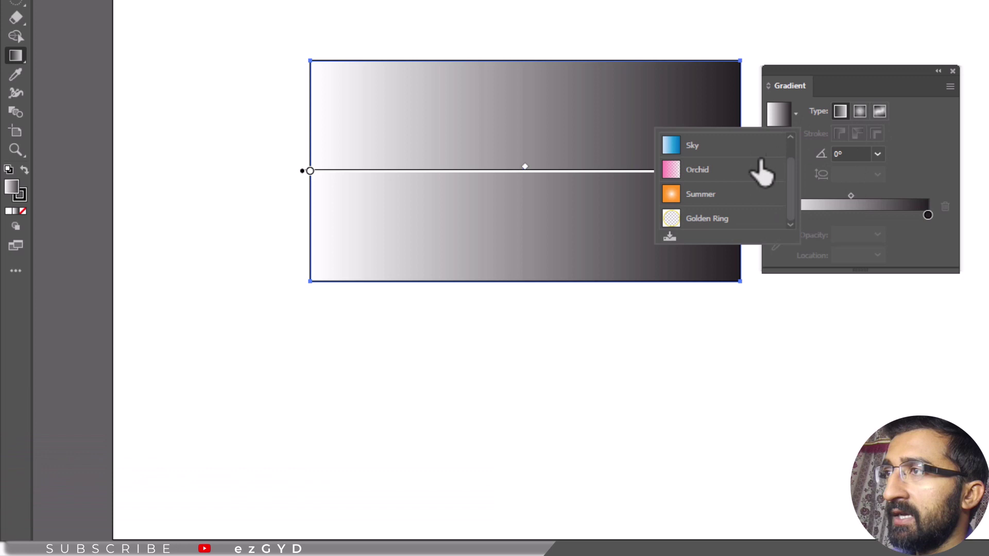
{"action": "left_click", "coordinate": [760, 171]}
{"action": "left_click", "coordinate": [795, 121]}
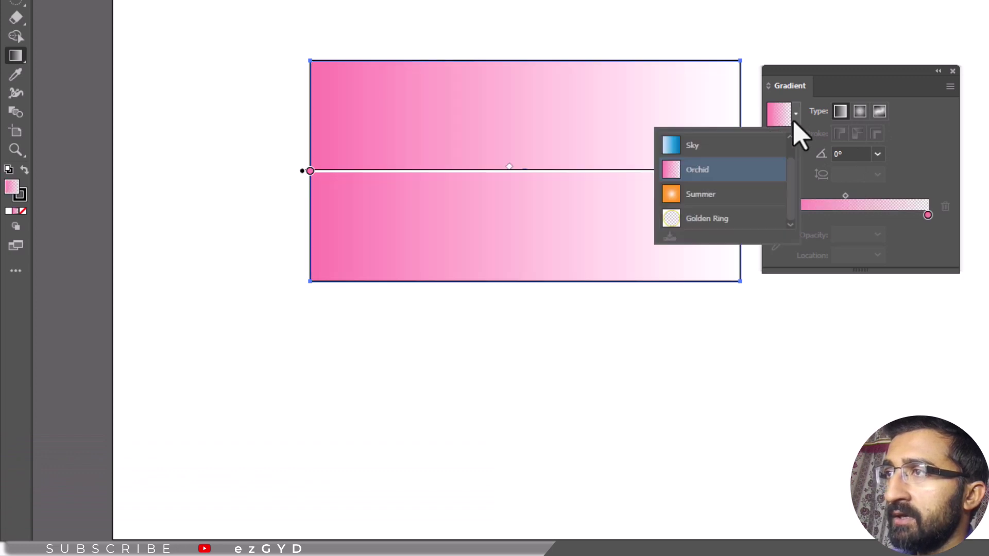
{"action": "left_click", "coordinate": [760, 145]}
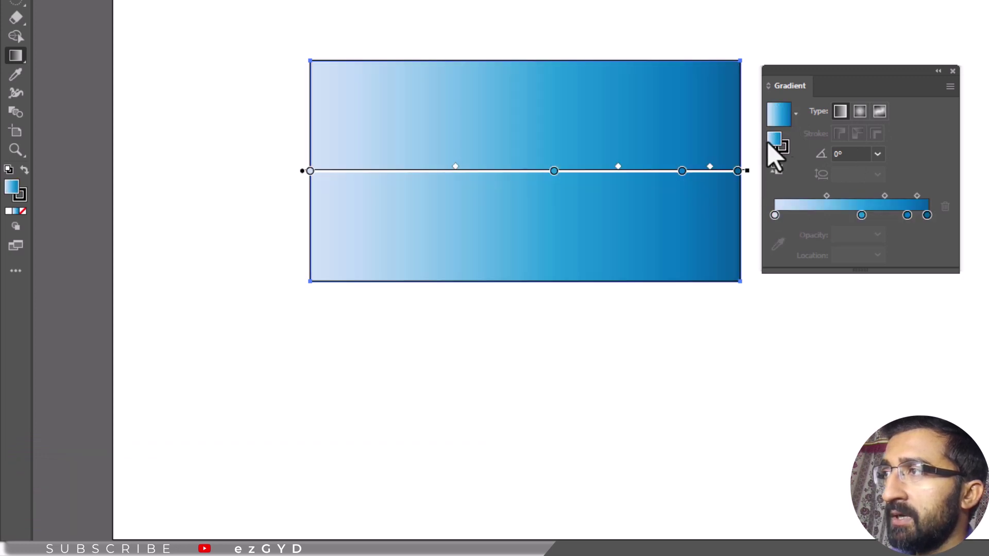
{"action": "left_click", "coordinate": [796, 114]}
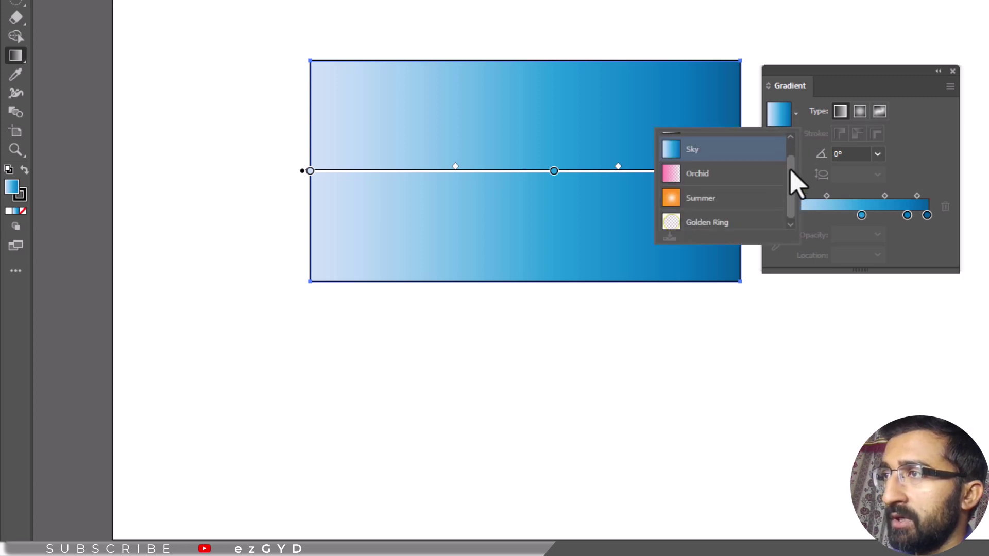
{"action": "scroll", "coordinate": [792, 170], "scroll_direction": "up", "scroll_amount": 1}
{"action": "left_click", "coordinate": [797, 114]}
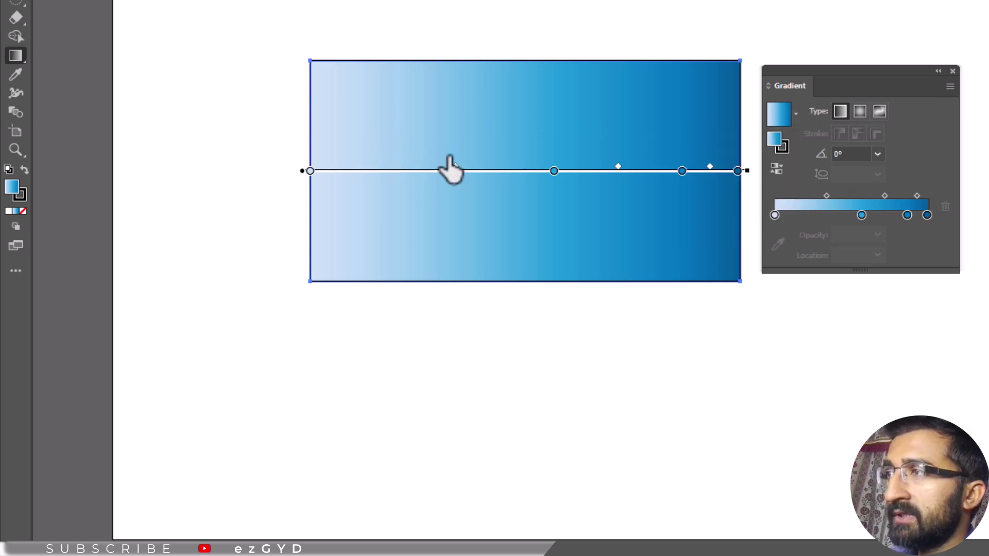
- Open the first stop's colour settings (CCE0F4), testing 30% and 0% opacity before restoring 100%
{"action": "left_click", "coordinate": [775, 215]}
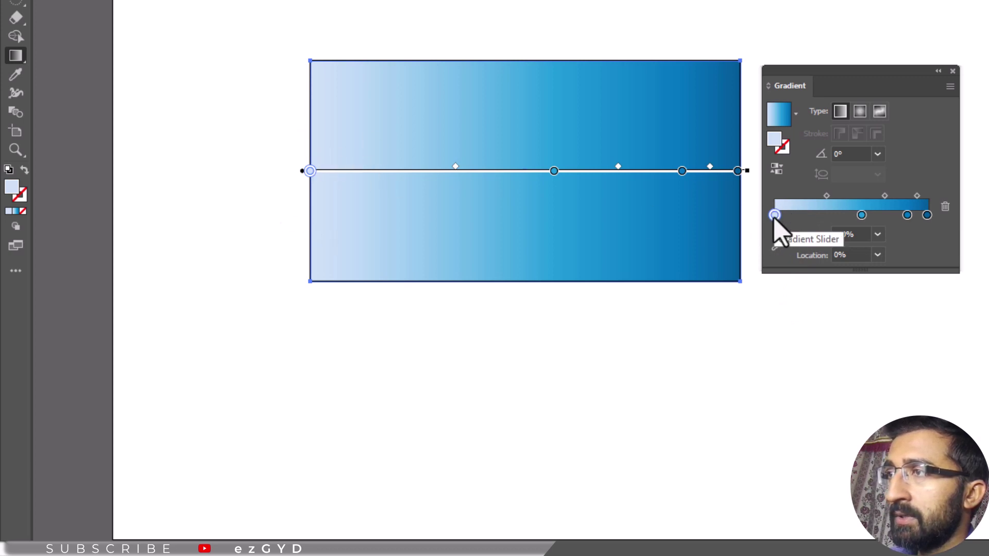
{"action": "double_click", "coordinate": [774, 215]}
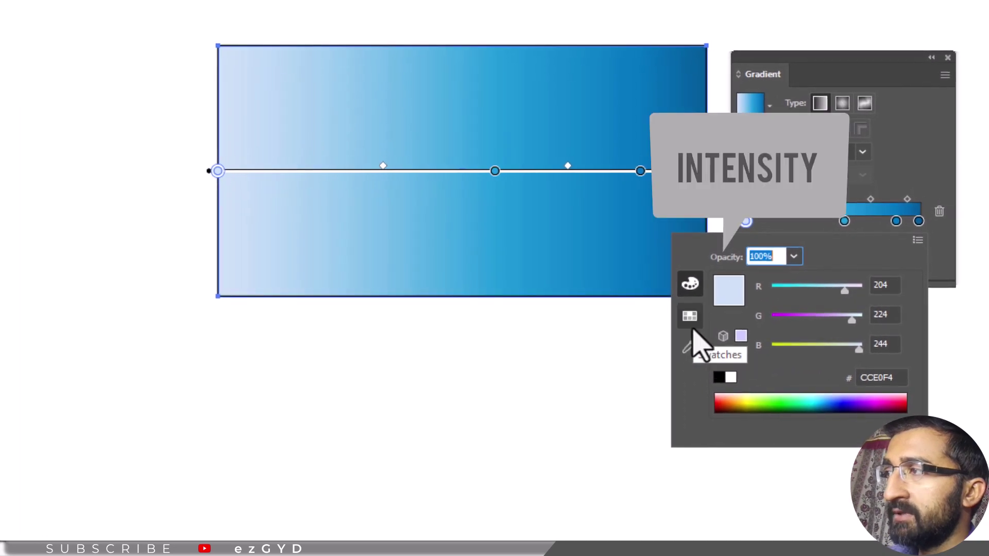
{"action": "left_click", "coordinate": [794, 256]}
{"action": "left_click", "coordinate": [811, 337]}
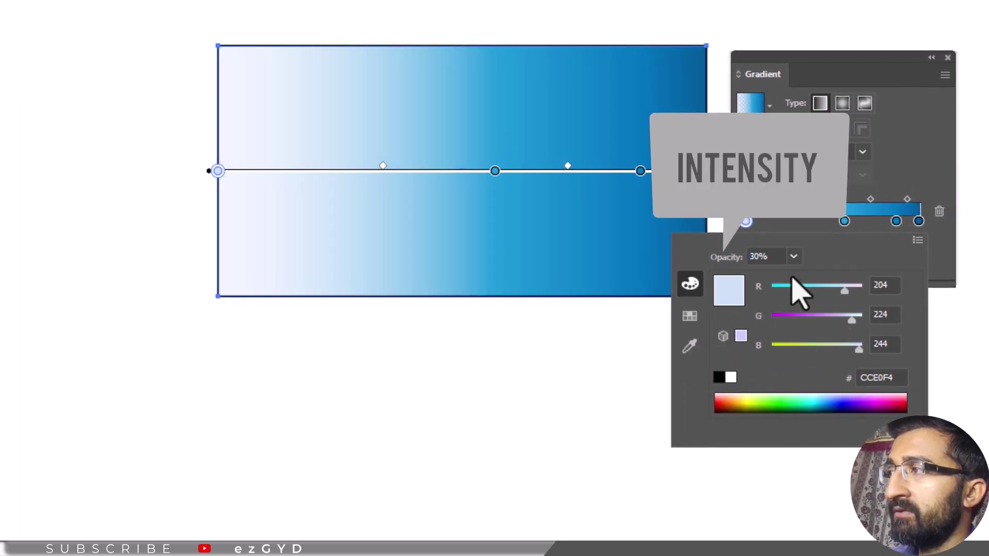
{"action": "left_click", "coordinate": [794, 256]}
{"action": "left_click", "coordinate": [813, 275]}
{"action": "left_click", "coordinate": [794, 256]}
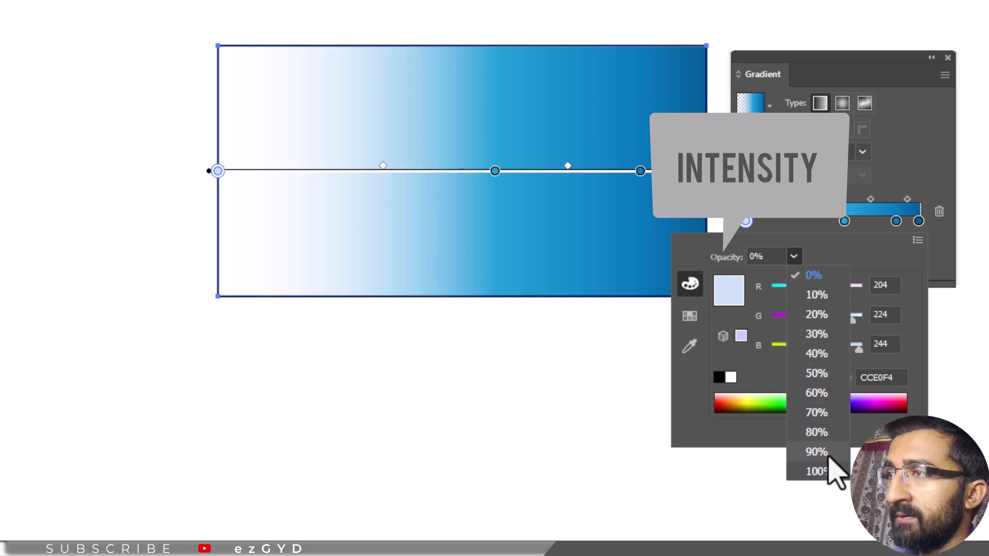
{"action": "left_click", "coordinate": [819, 471]}
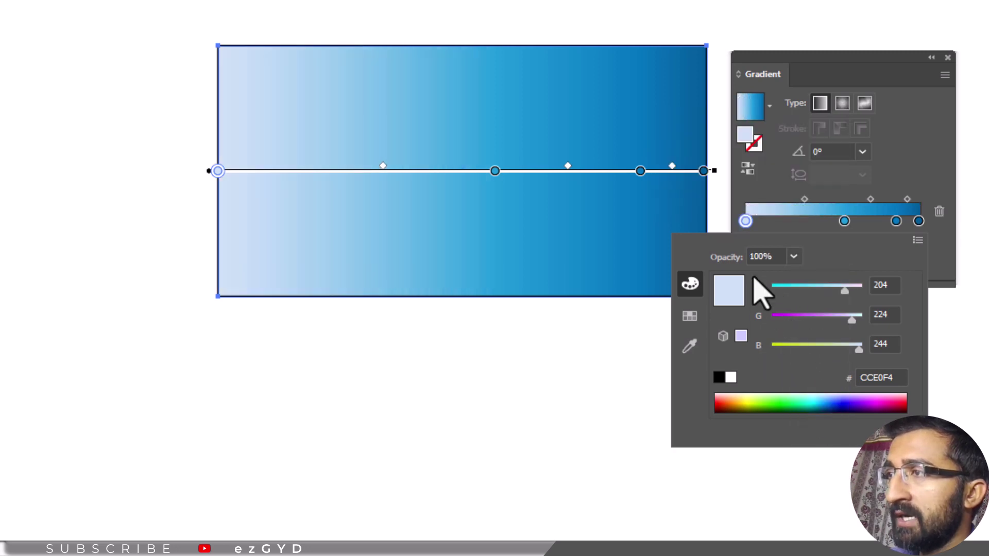
- Try green, cyan and magenta on the first stop, finishing with hex 94002D crimson
{"action": "left_click_drag", "start_coordinate": [892, 375], "coordinate": [884, 373]}
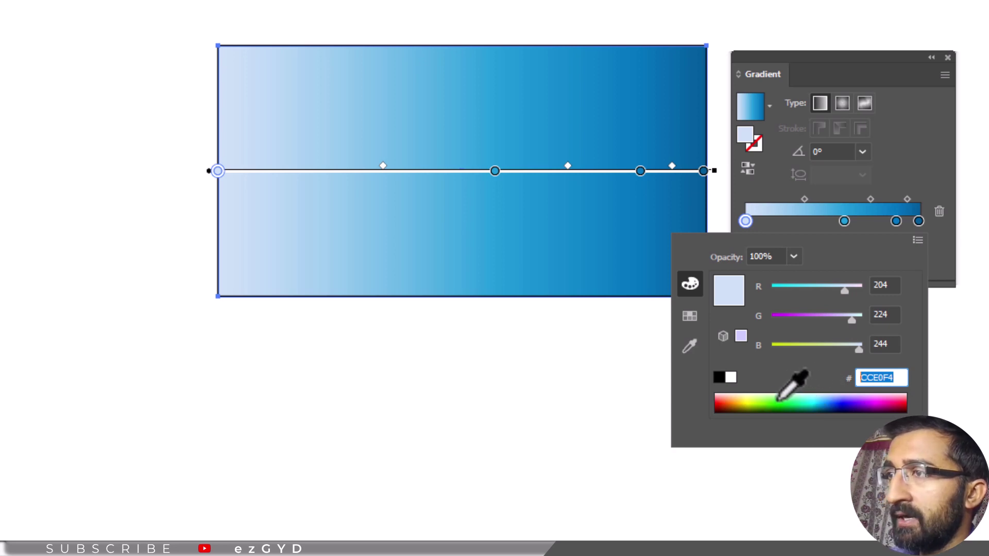
{"action": "left_click", "coordinate": [780, 402]}
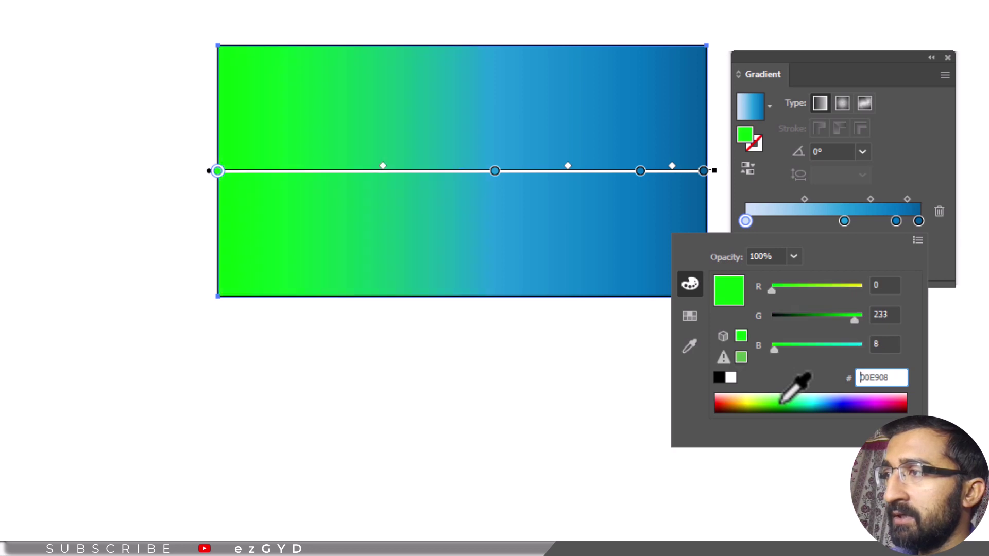
{"action": "left_click", "coordinate": [821, 401]}
{"action": "double_click", "coordinate": [899, 377]}
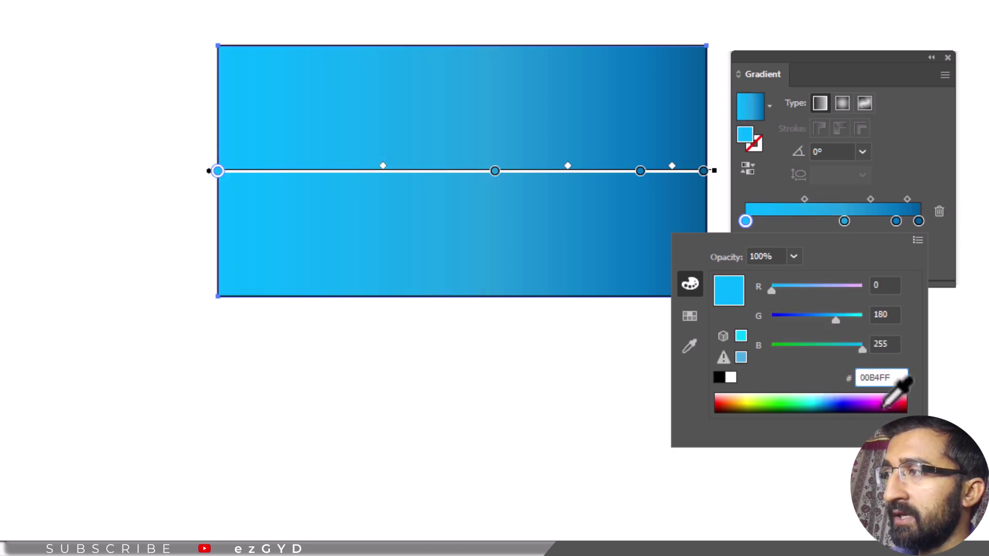
{"action": "type", "text": "D40058"}
{"action": "key", "text": "Return"}
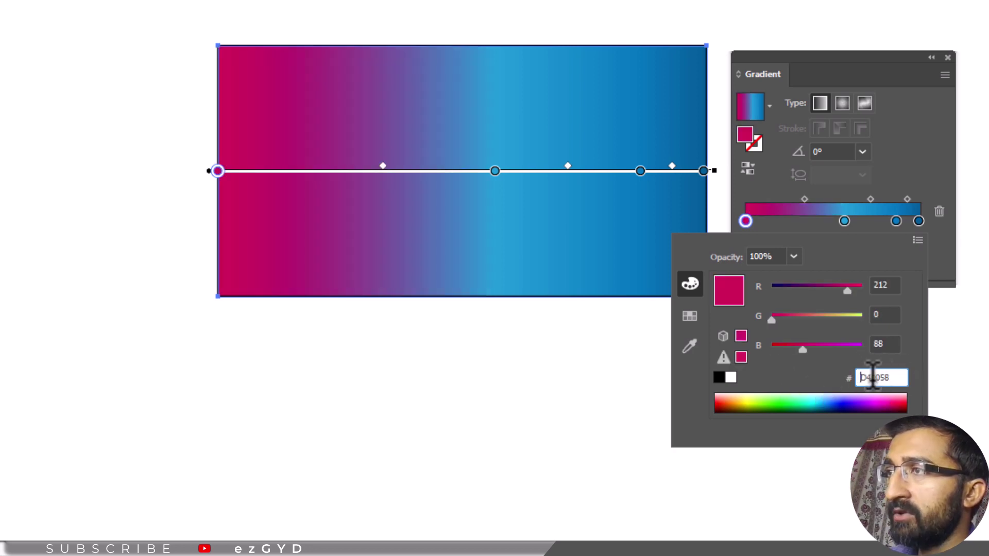
{"action": "double_click", "coordinate": [872, 377]}
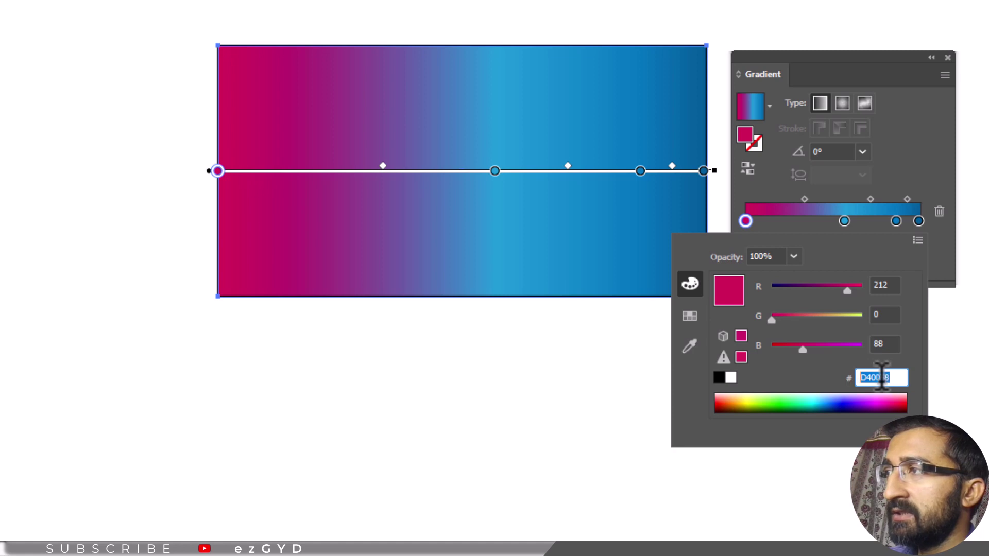
{"action": "type", "text": "94002D"}
{"action": "key", "text": "Return"}
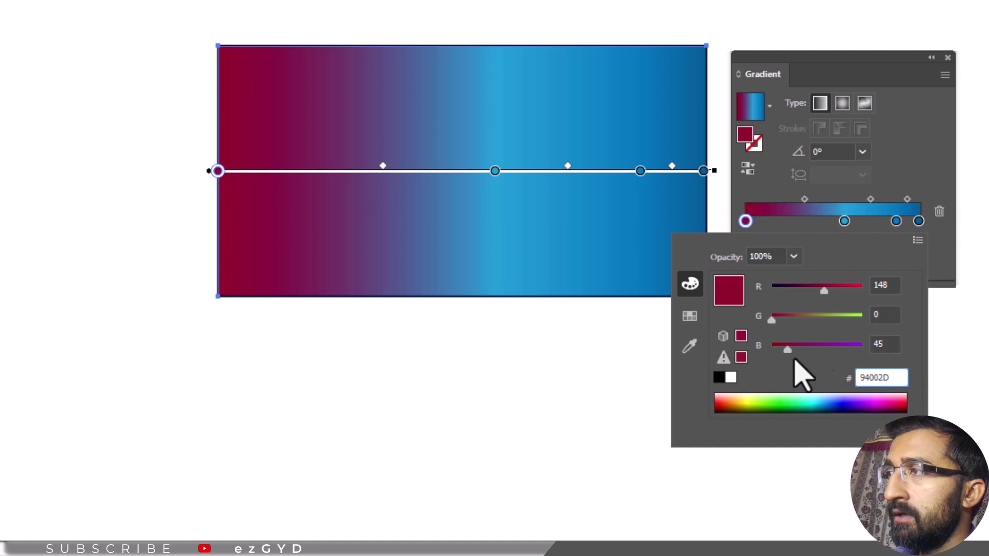
- Cycle the first stop through yellow-green, orange, red, crimson and indigo swatches, ending on magenta-pink
{"action": "left_click", "coordinate": [690, 316]}
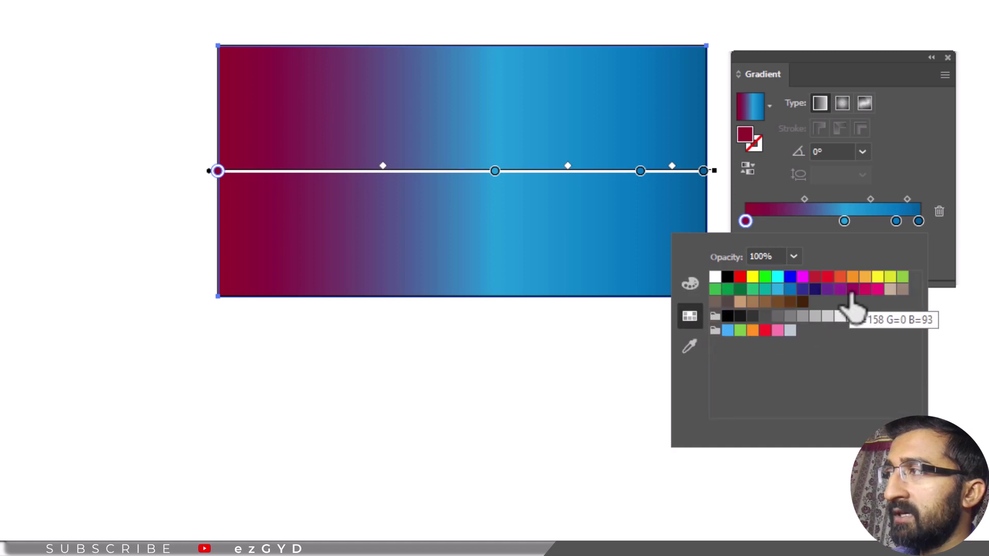
{"action": "left_click", "coordinate": [889, 279]}
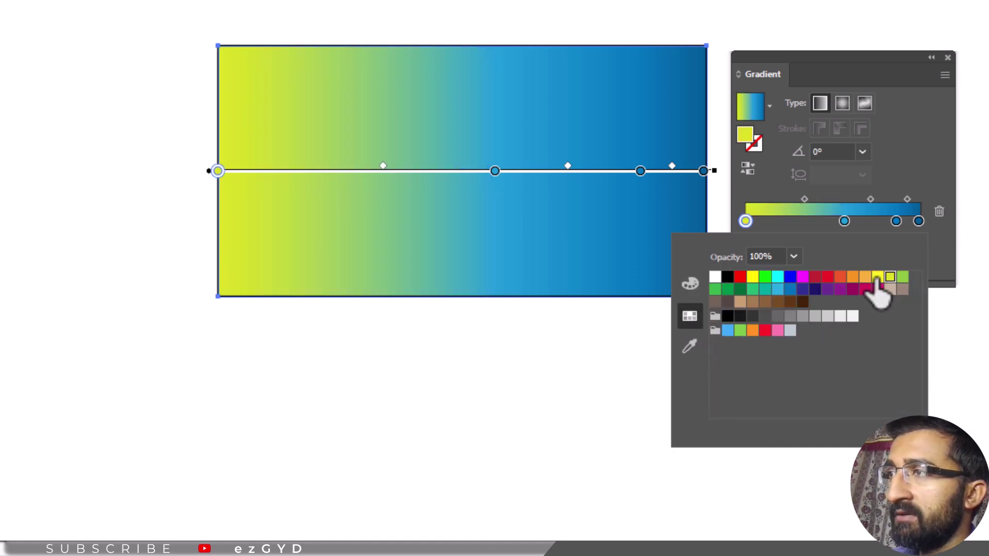
{"action": "left_click", "coordinate": [877, 278]}
{"action": "left_click", "coordinate": [853, 278]}
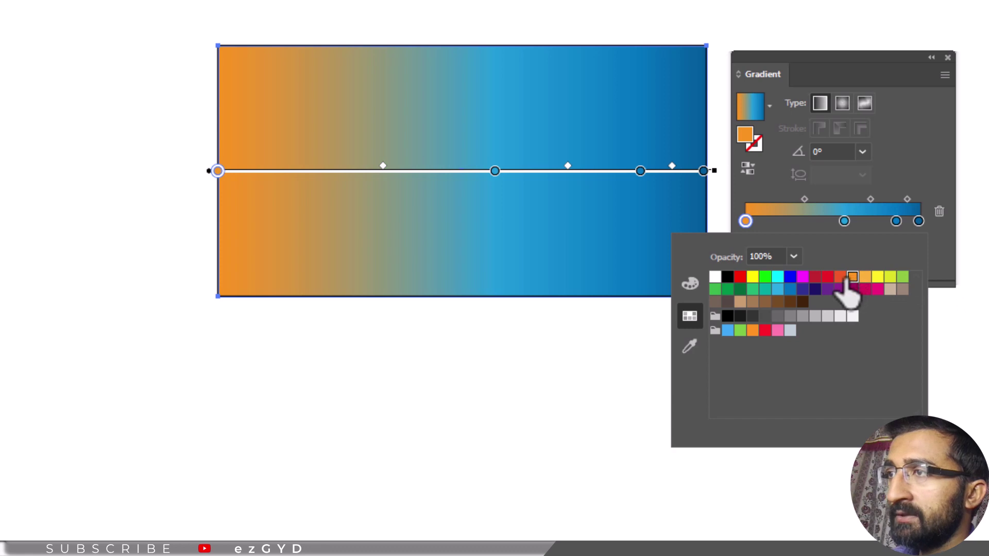
{"action": "left_click", "coordinate": [840, 278]}
{"action": "left_click", "coordinate": [828, 278]}
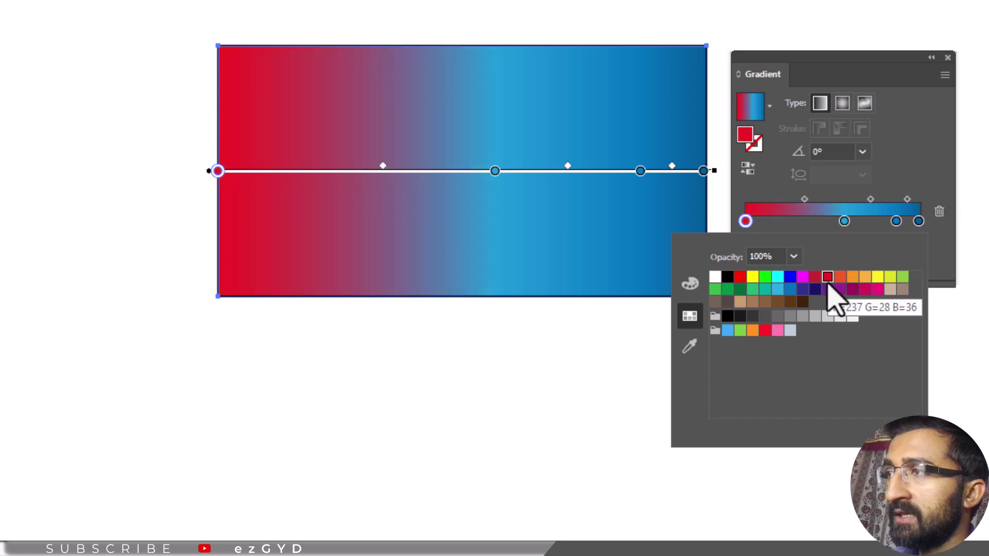
{"action": "left_click", "coordinate": [816, 281]}
{"action": "left_click", "coordinate": [802, 279]}
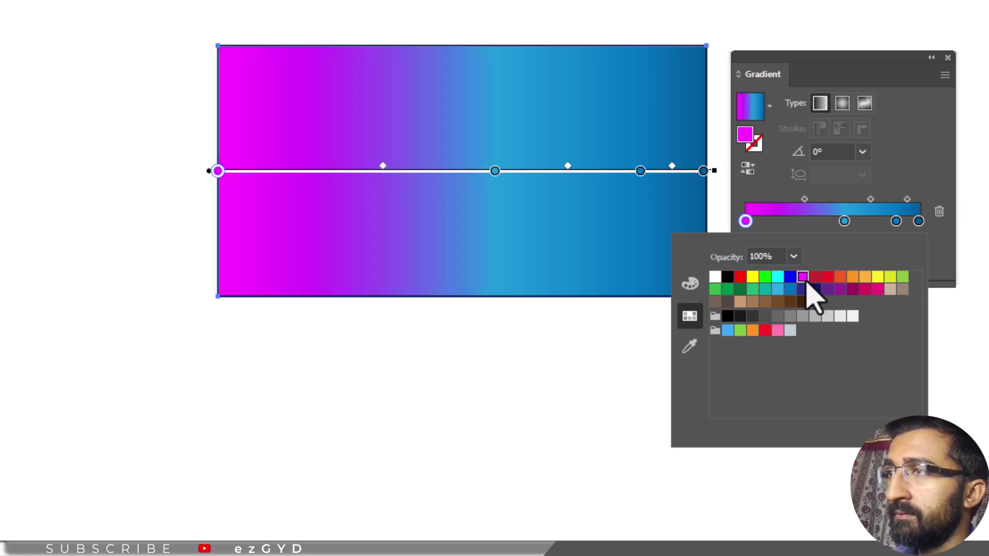
{"action": "left_click", "coordinate": [803, 290]}
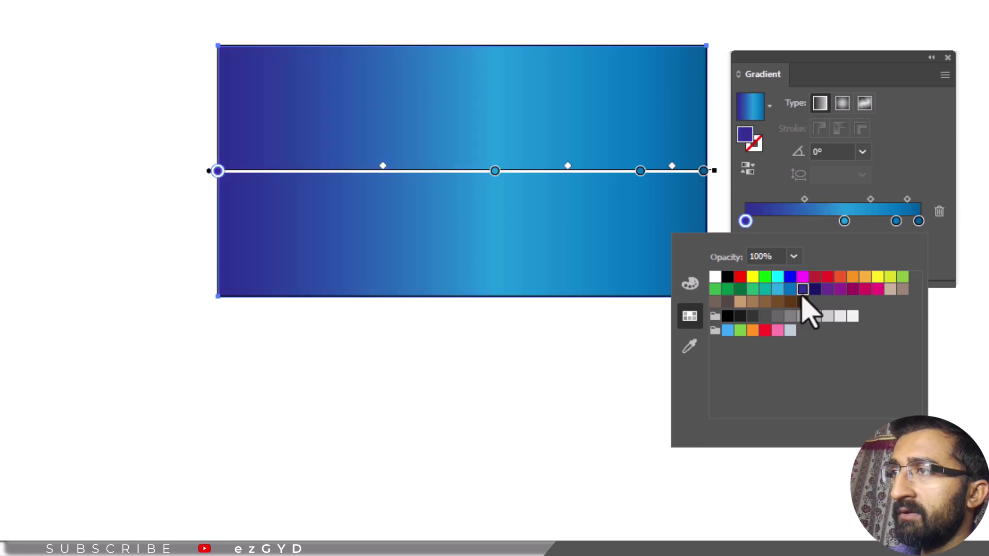
{"action": "left_click", "coordinate": [878, 290]}
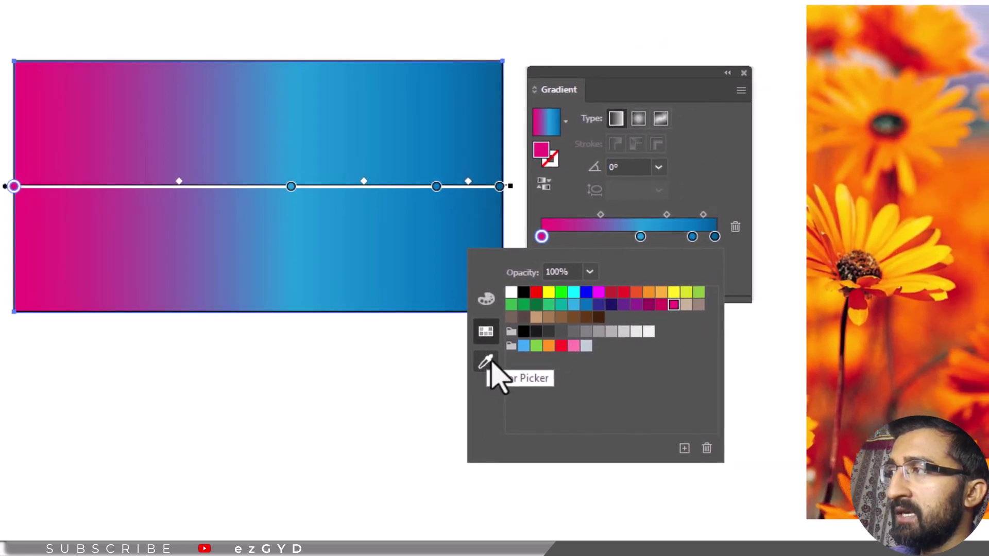
- Sample yellow, orange-red and near-black from the flower photo for the first stop, ending on red
{"action": "left_click", "coordinate": [489, 364]}
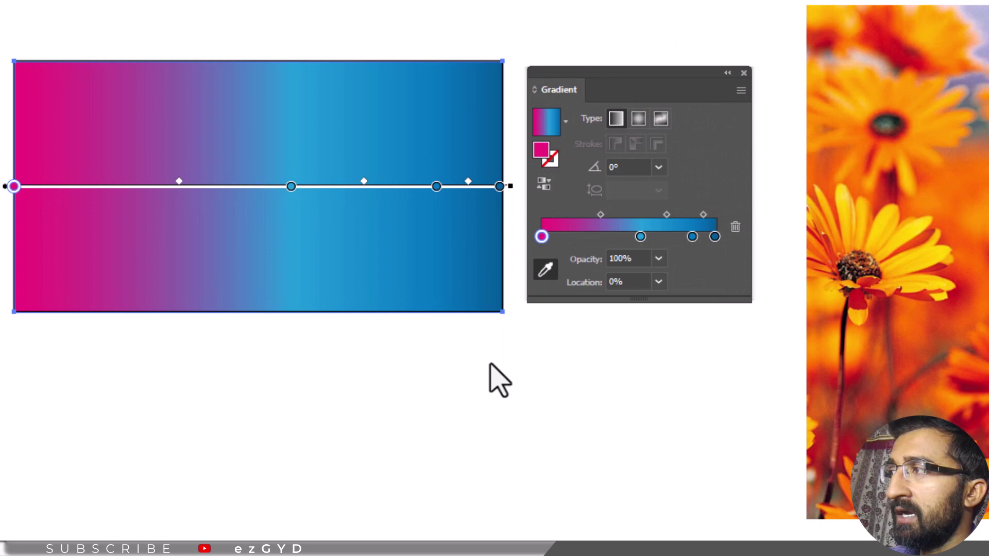
{"action": "left_click", "coordinate": [899, 248]}
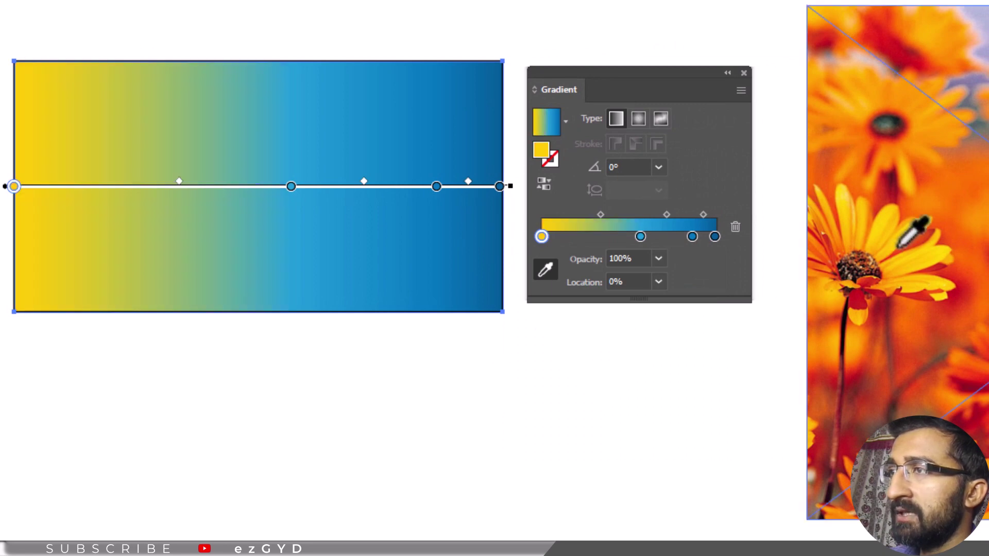
{"action": "left_click", "coordinate": [963, 287]}
{"action": "left_click", "coordinate": [959, 350]}
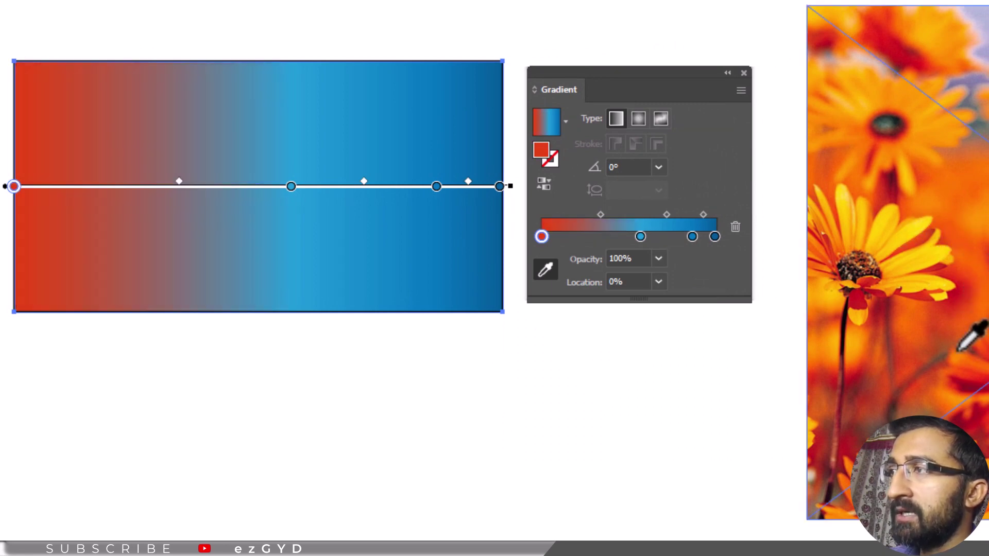
{"action": "left_click", "coordinate": [975, 371]}
{"action": "left_click", "coordinate": [876, 273]}
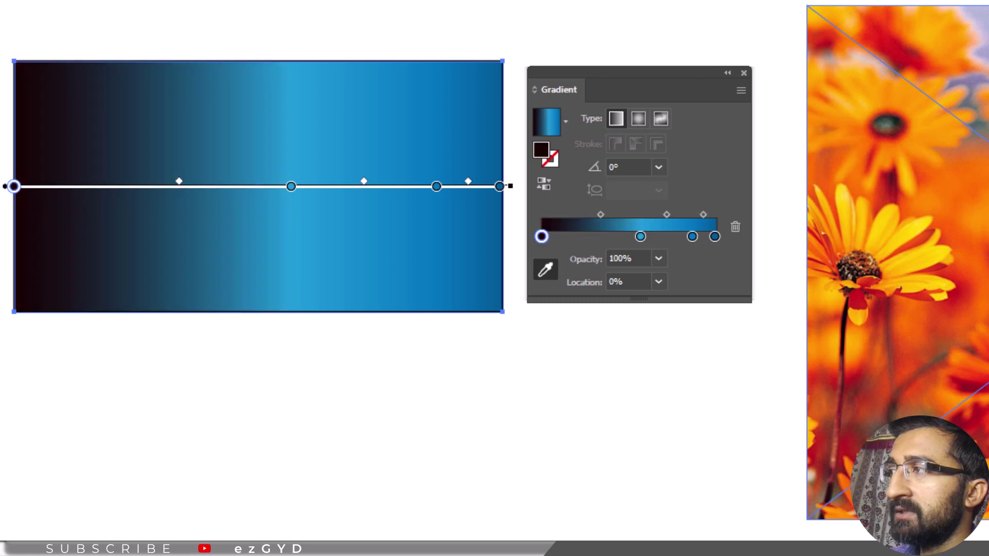
{"action": "left_click", "coordinate": [917, 335]}
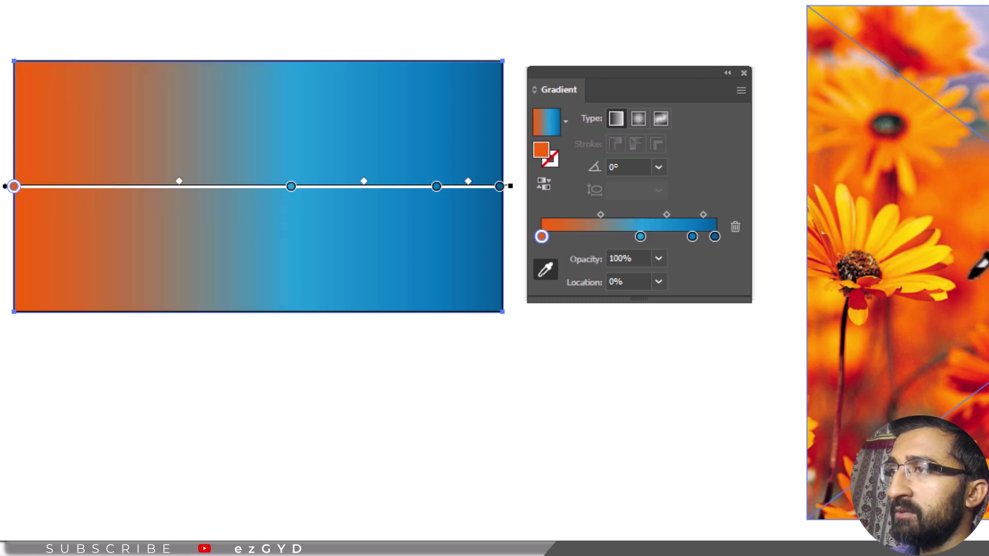
{"action": "left_click", "coordinate": [889, 220]}
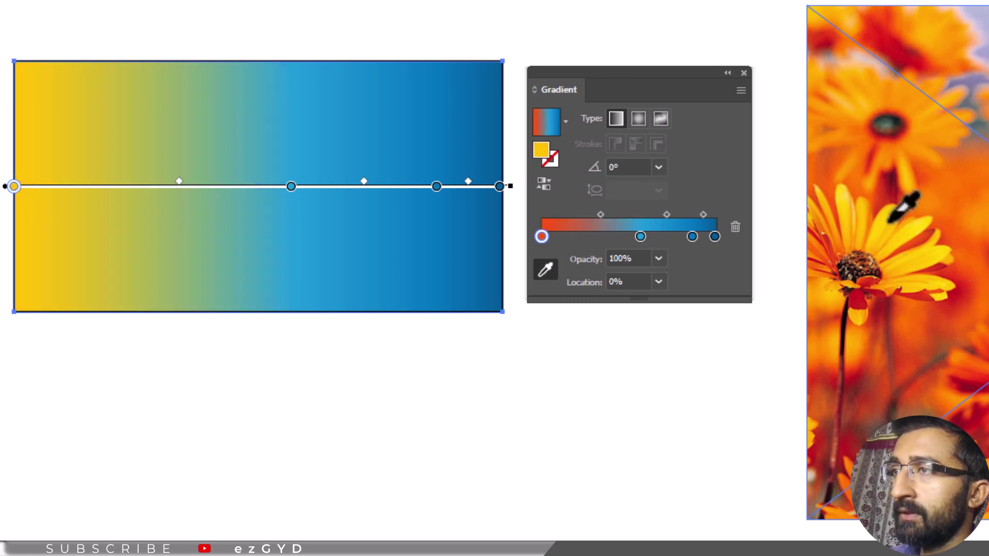
{"action": "left_click", "coordinate": [952, 323]}
{"action": "left_click", "coordinate": [982, 374]}
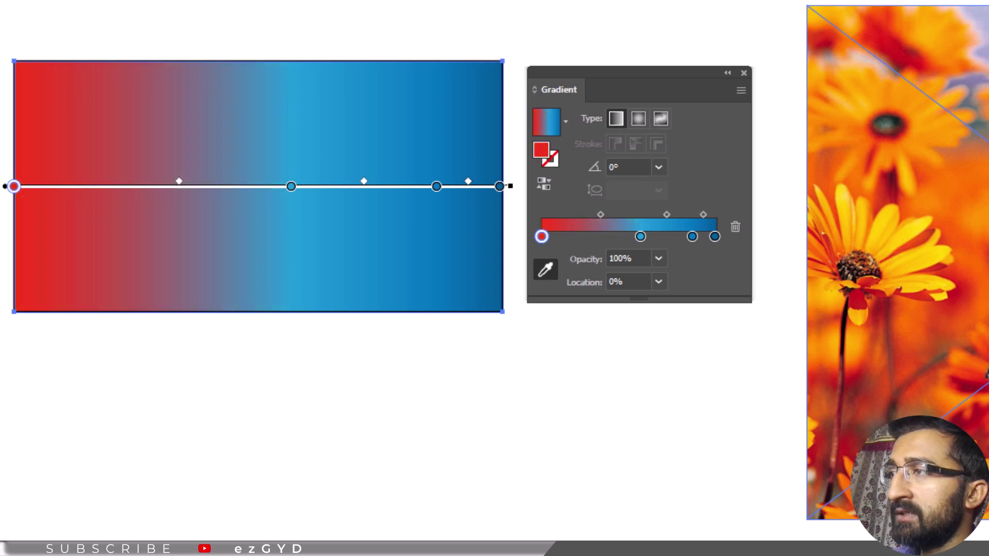
- Sample a darker red for the first stop and make the rightmost stop yellow-green
{"action": "left_click", "coordinate": [978, 382]}
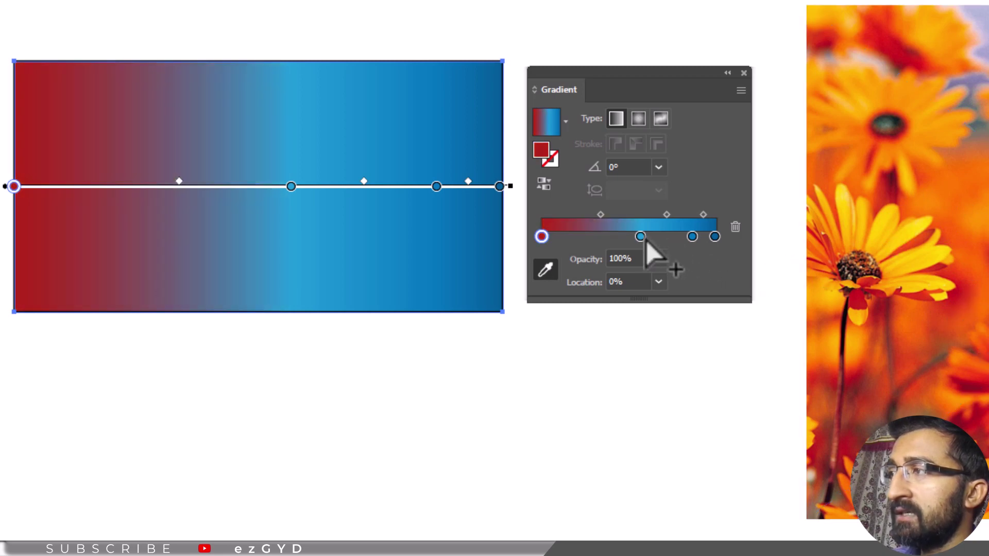
{"action": "left_click", "coordinate": [692, 236]}
{"action": "double_click", "coordinate": [714, 236]}
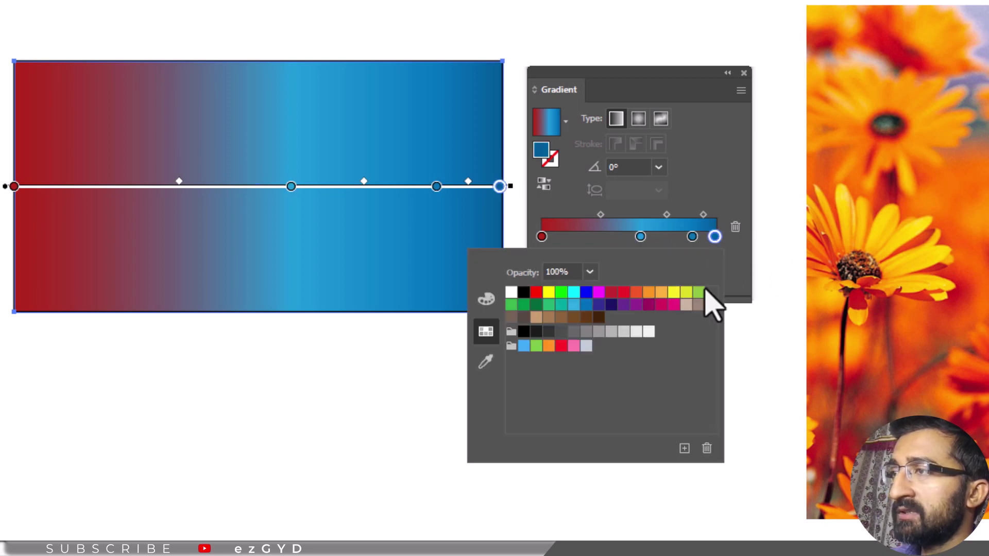
{"action": "left_click", "coordinate": [687, 292]}
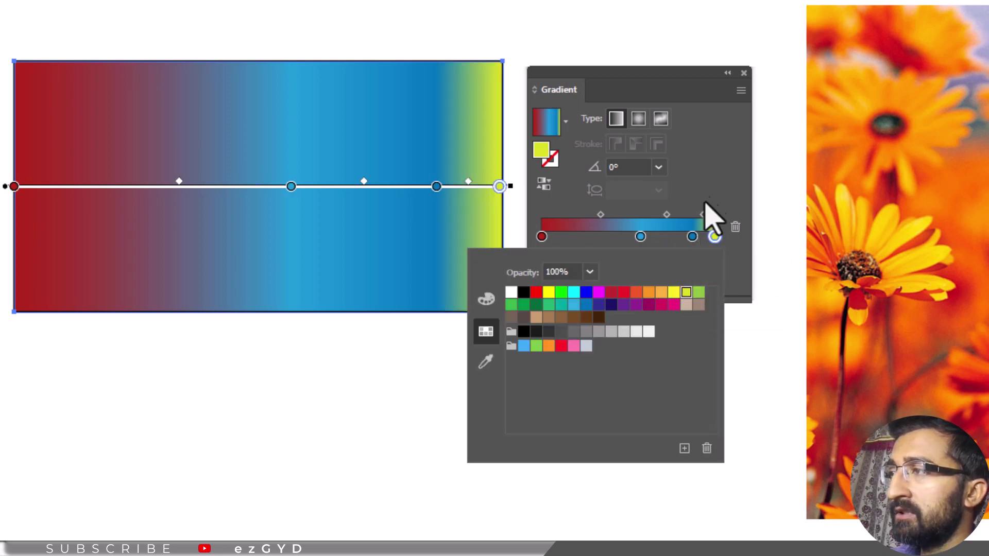
- Reverse the gradient four times, leaving red on the left and yellow-green on the right
{"action": "left_click", "coordinate": [544, 184]}
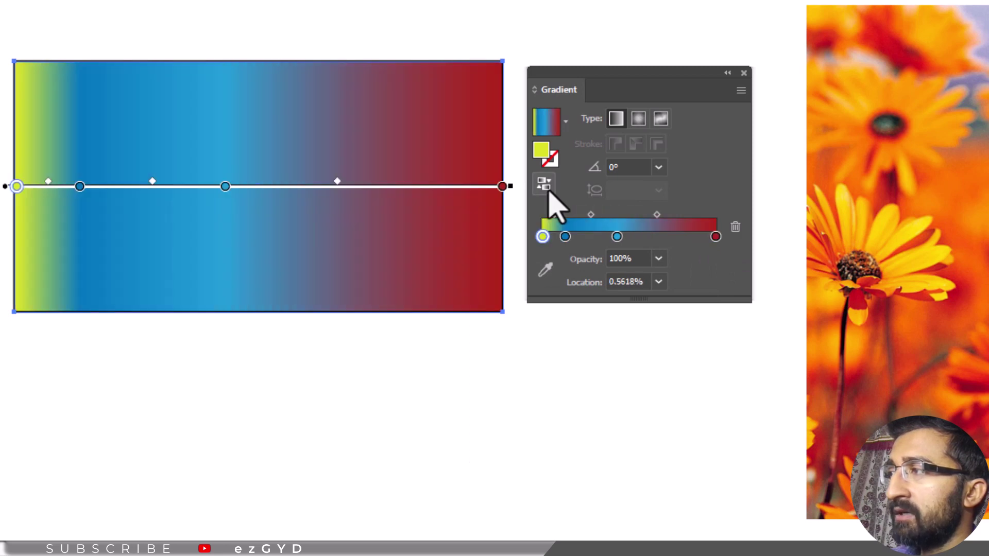
{"action": "left_click", "coordinate": [546, 186]}
{"action": "left_click", "coordinate": [545, 184]}
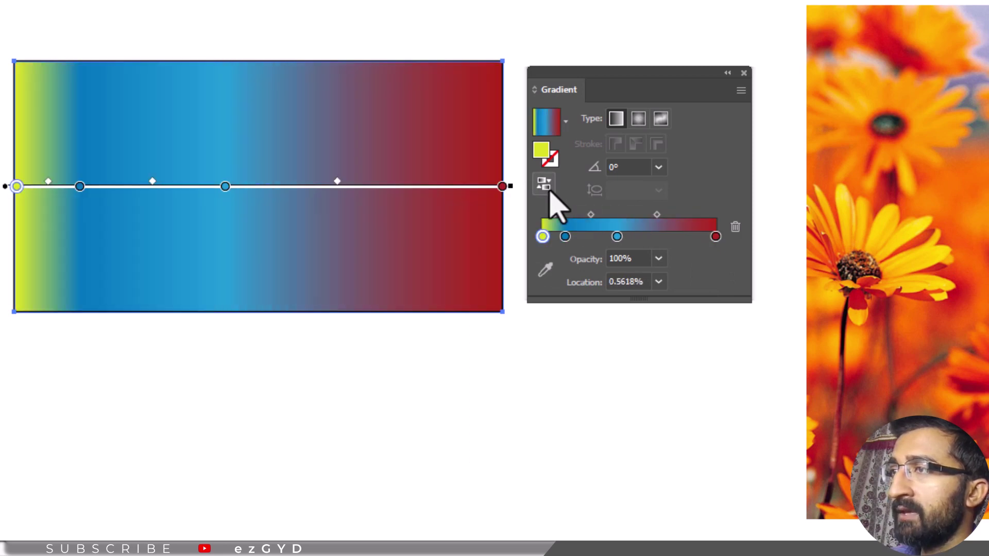
{"action": "left_click", "coordinate": [545, 185]}
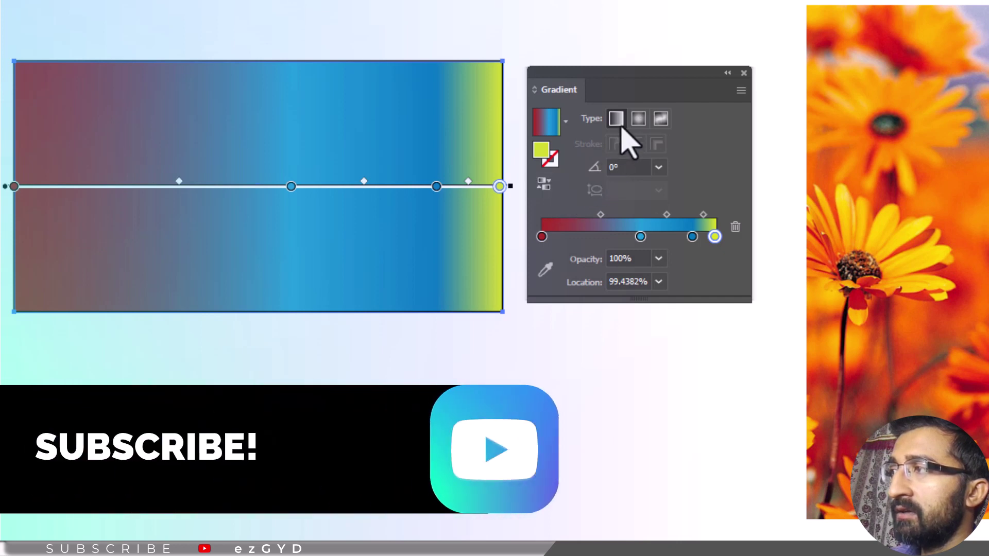
- Preview the gradient as radial, return to linear, and add a muted purple stop at 30.9%
{"action": "left_click", "coordinate": [639, 119]}
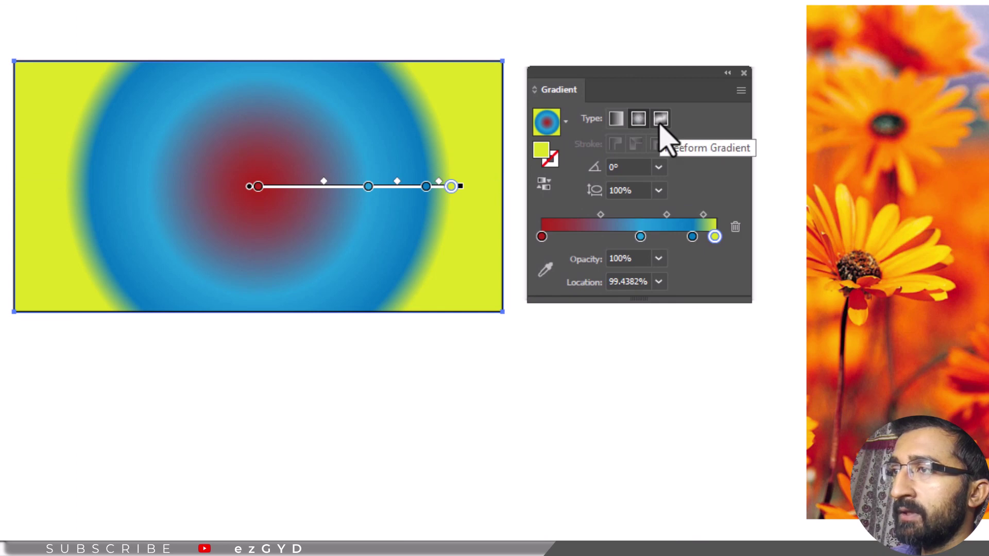
{"action": "left_click", "coordinate": [615, 120]}
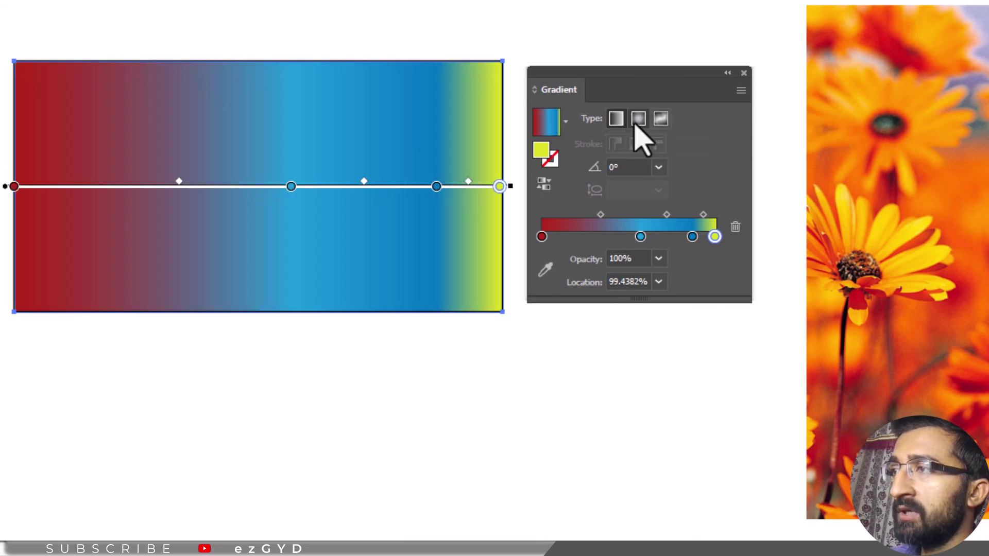
{"action": "left_click", "coordinate": [596, 238]}
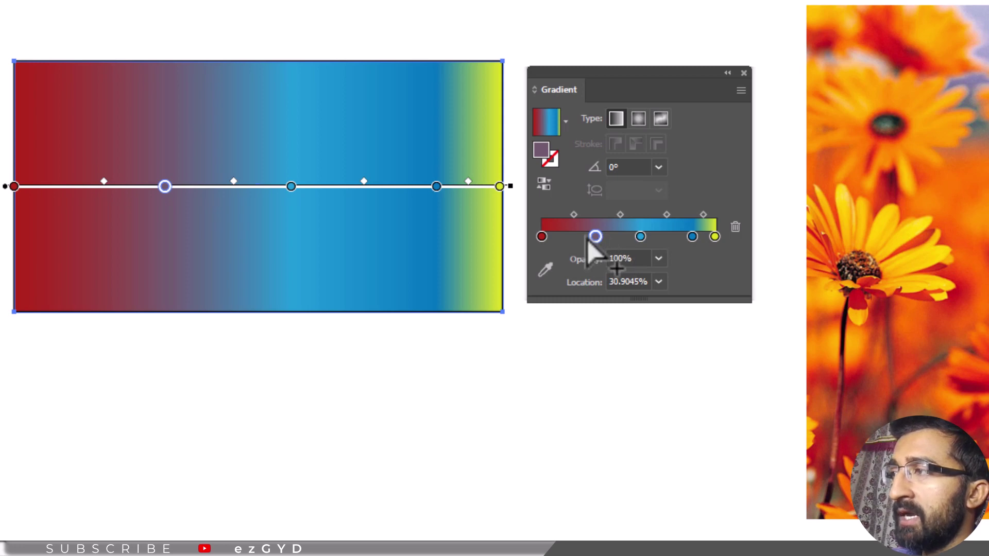
- Add a gradient stop at 16.8% and recolour the 30.9% stop to bright green 54F224 (R 84, G 242)
{"action": "left_click", "coordinate": [571, 238]}
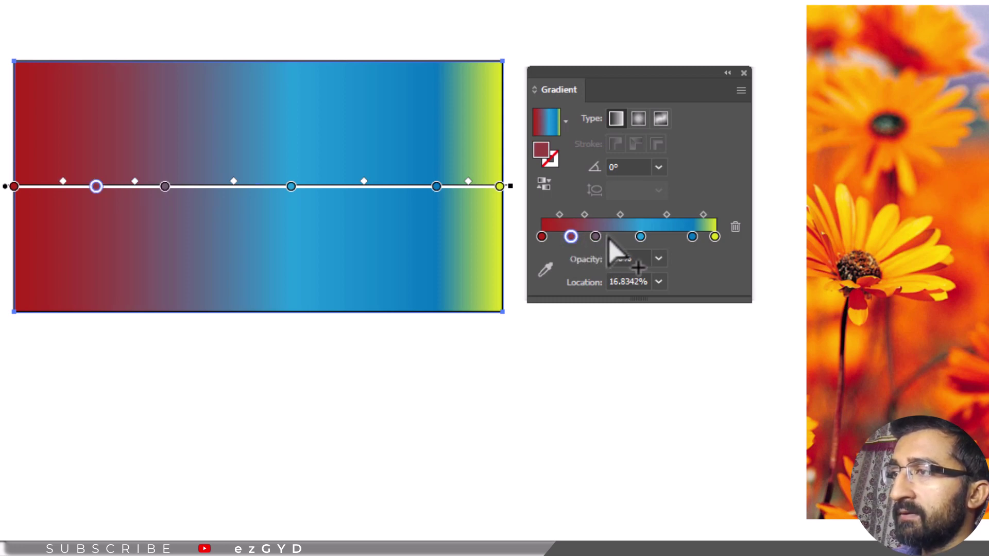
{"action": "double_click", "coordinate": [595, 237]}
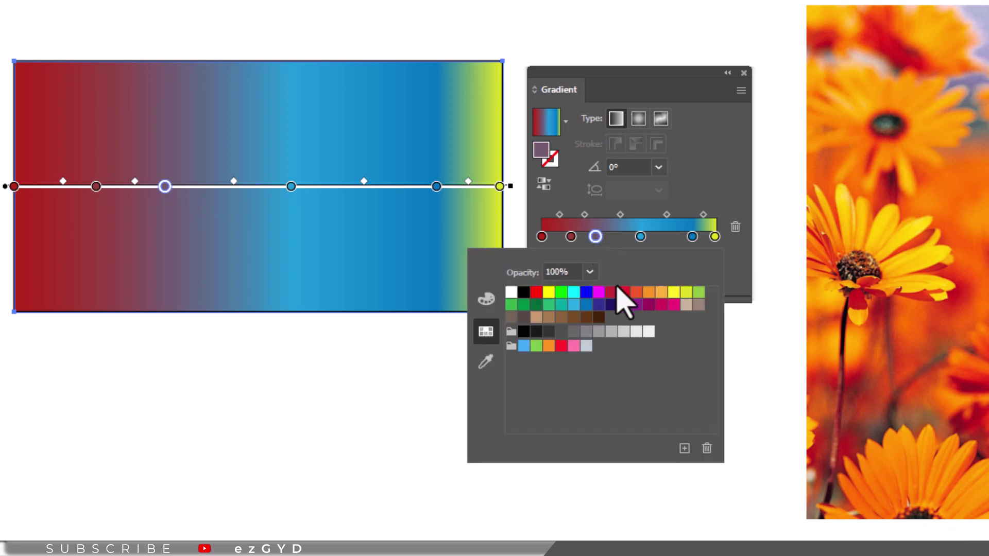
{"action": "left_click", "coordinate": [624, 293]}
{"action": "left_click", "coordinate": [486, 299]}
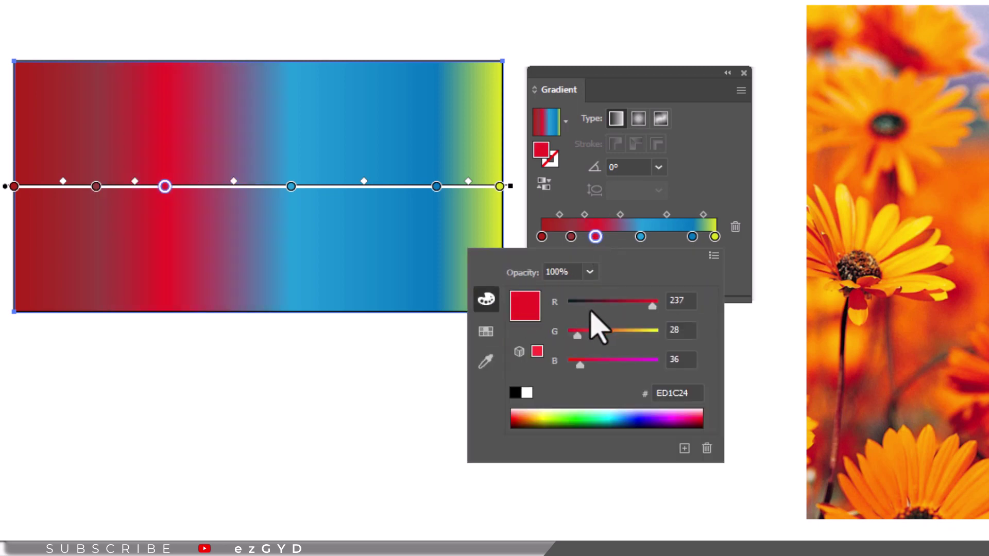
{"action": "left_click", "coordinate": [619, 307]}
{"action": "left_click", "coordinate": [598, 307]}
{"action": "left_click", "coordinate": [651, 331]}
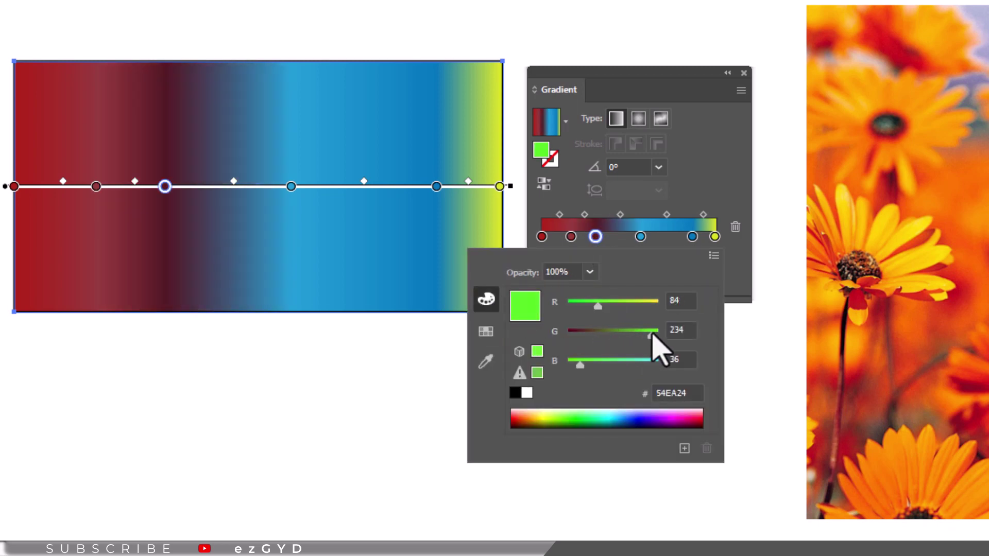
{"action": "left_click", "coordinate": [655, 332]}
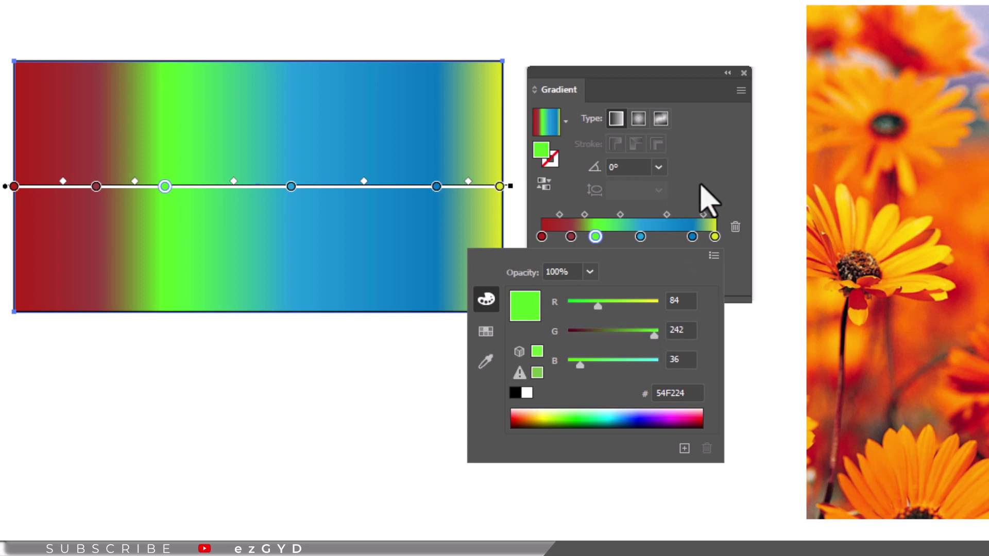